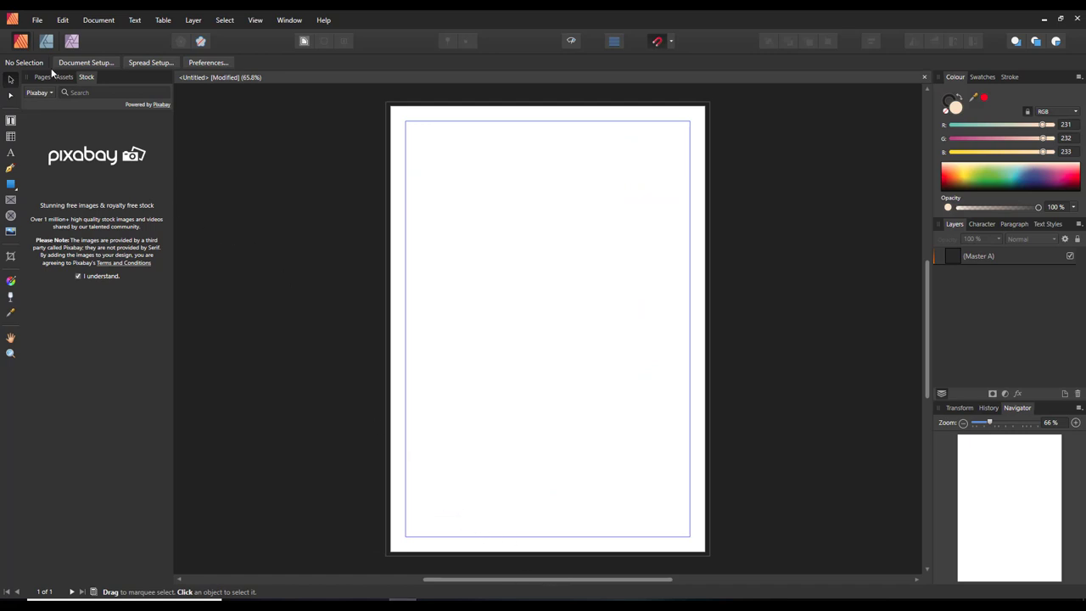
Draw a square rectangular picture frame at the page's top left.
click(34, 27)
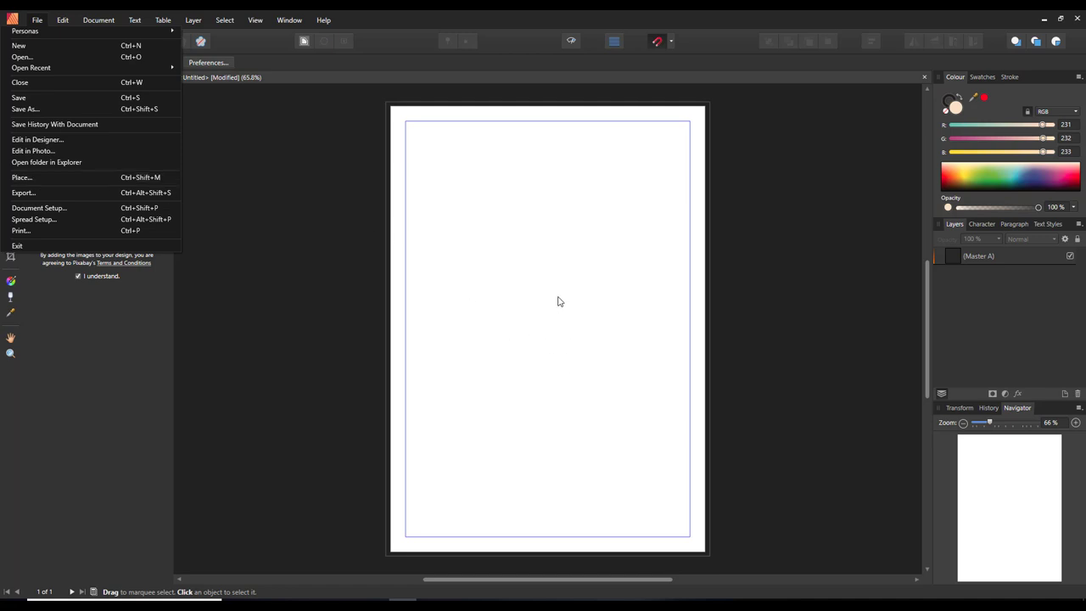
click(336, 248)
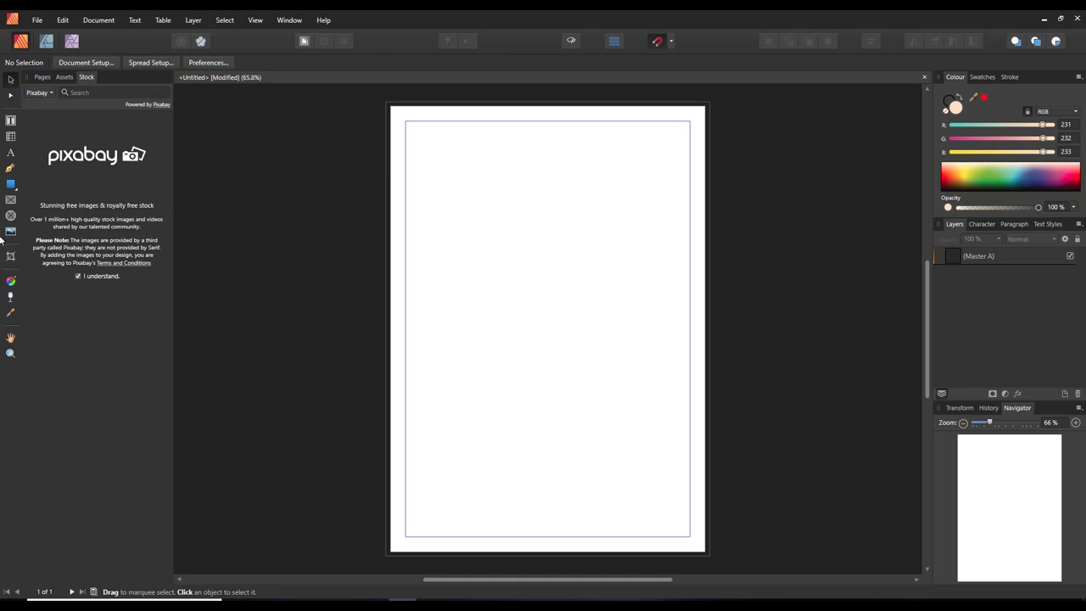
click(12, 200)
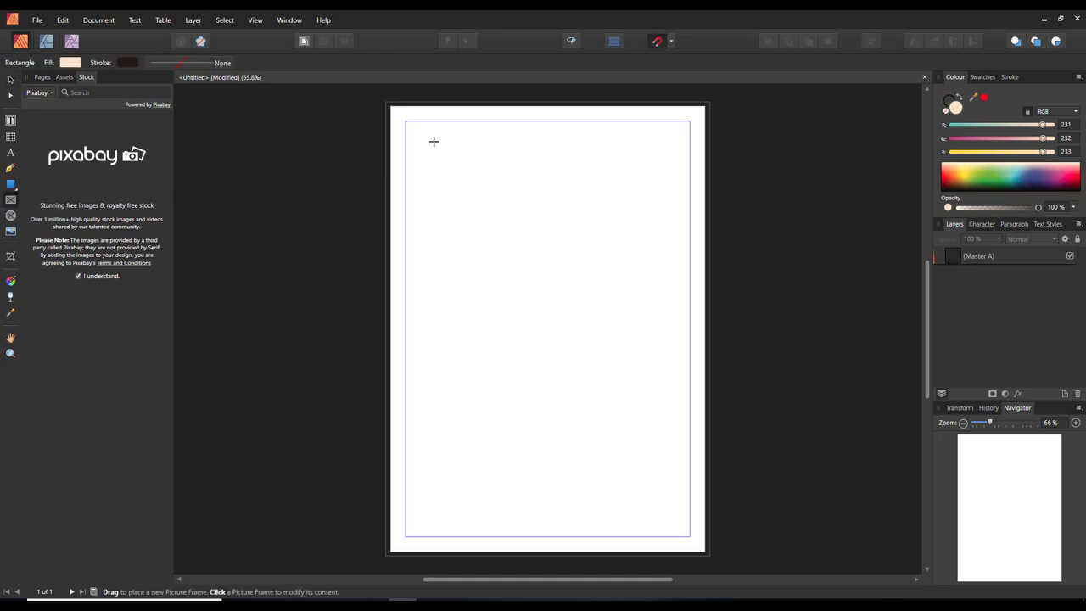
drag(422, 136, 535, 248)
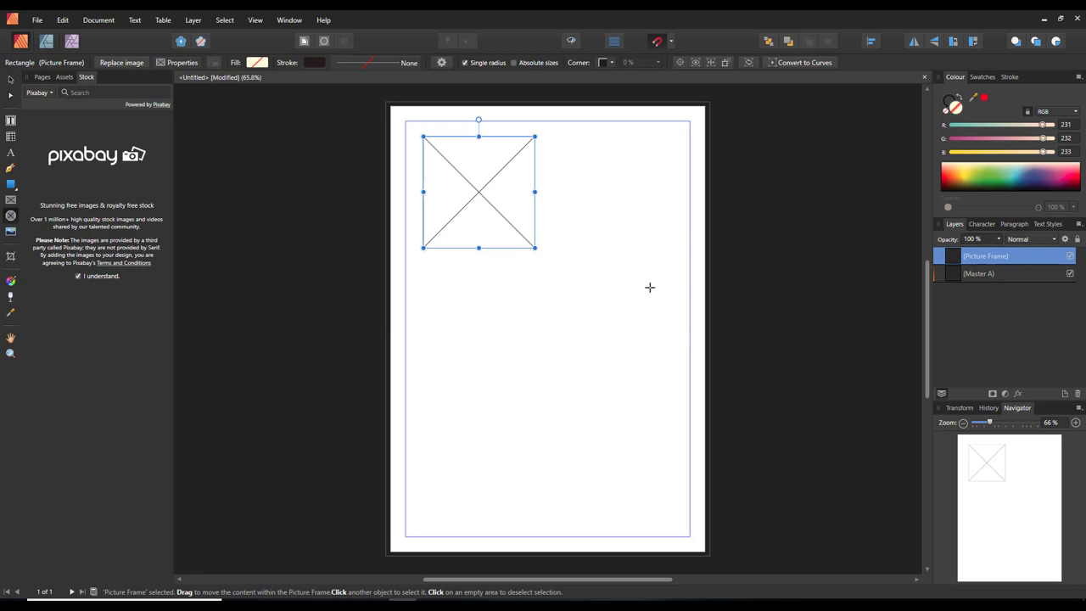
Draw a circular picture frame mid-page and a wide rectangular frame near the bottom.
drag(588, 299, 455, 431)
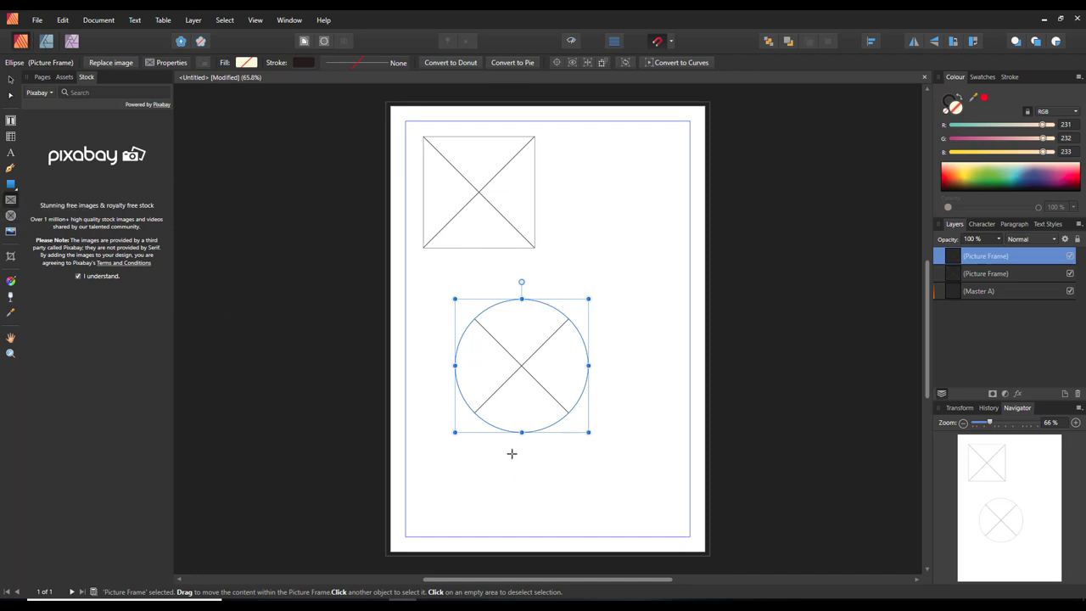
drag(512, 453, 643, 534)
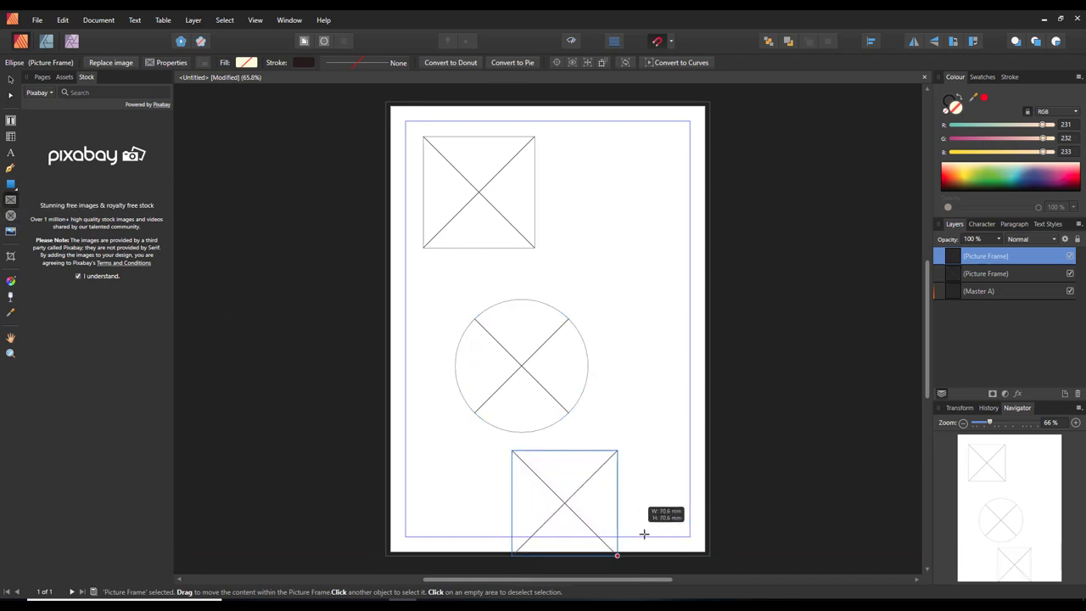
drag(644, 534, 685, 535)
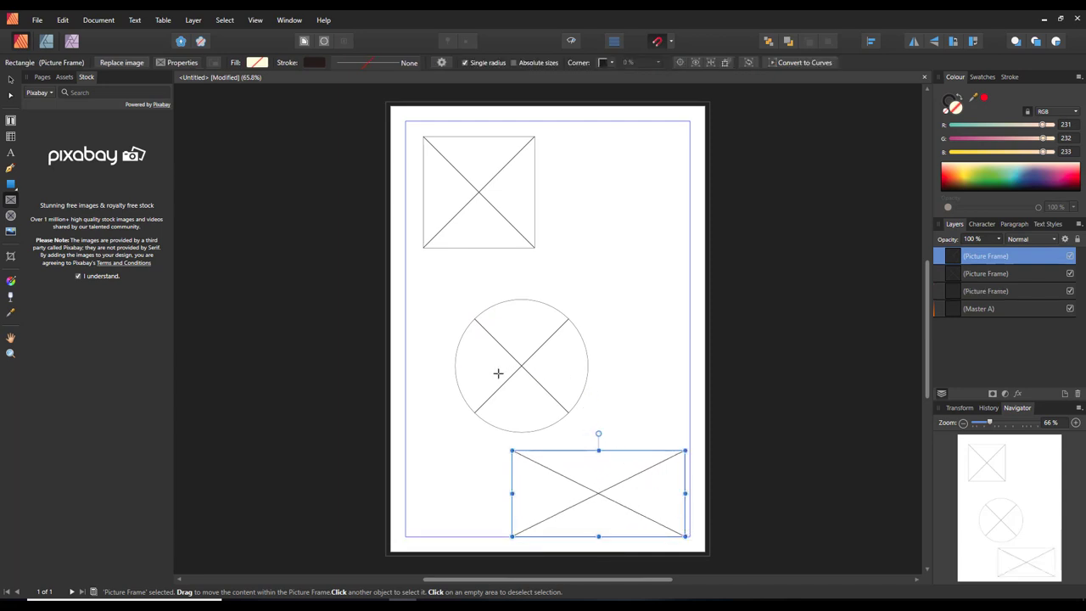
Move the circle frame up and to the right, then deselect.
click(10, 79)
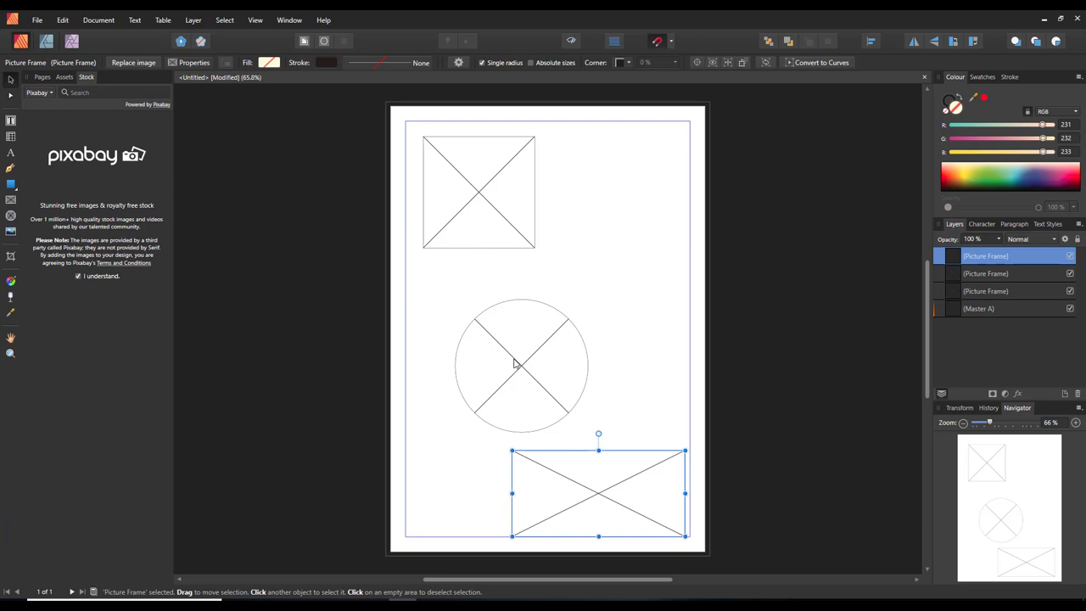
drag(527, 368, 584, 334)
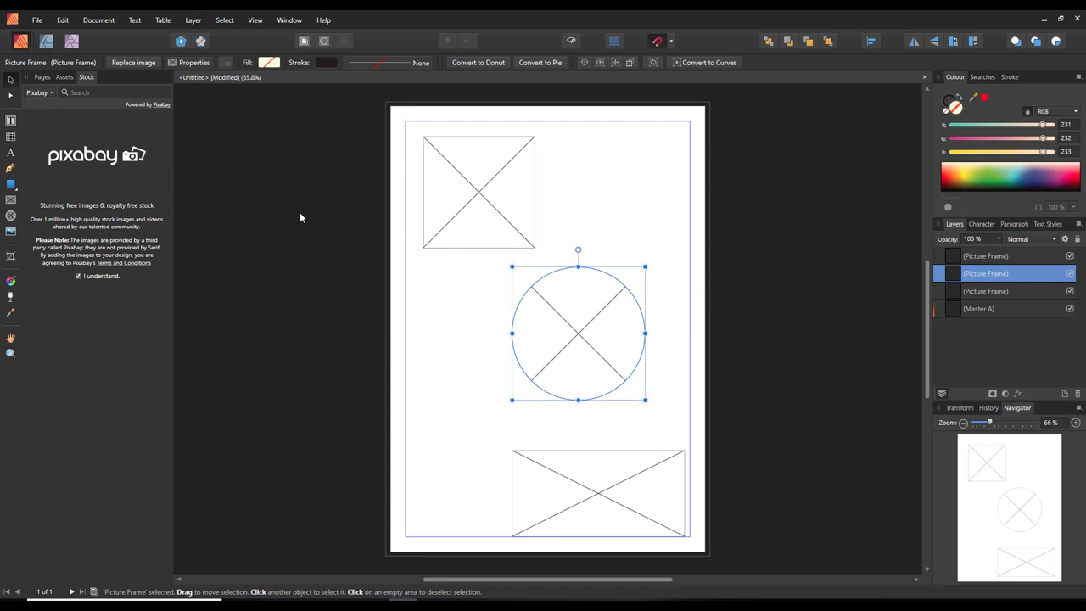
click(276, 194)
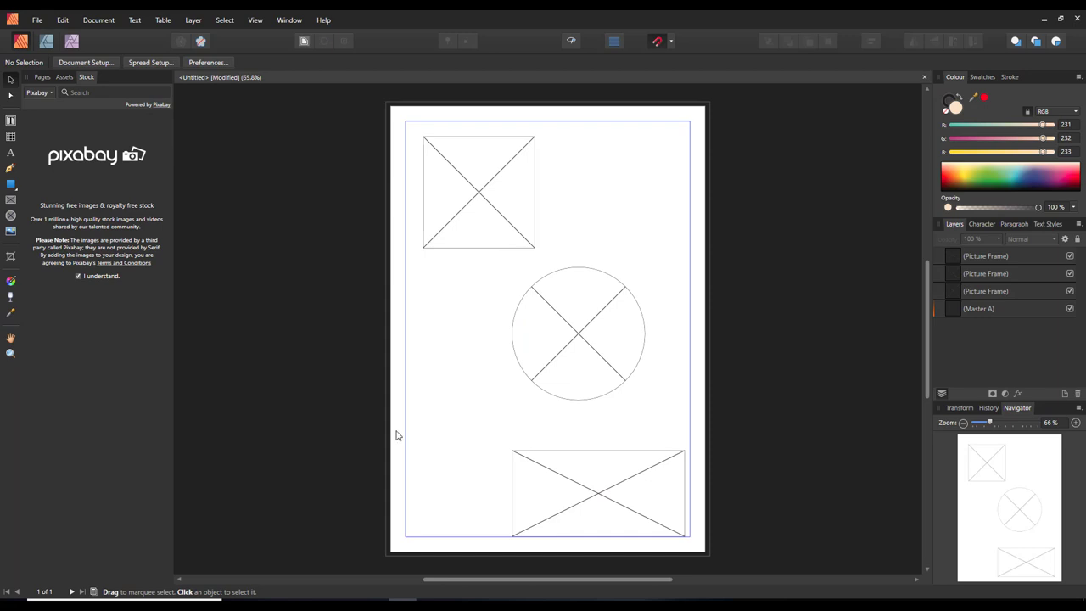
Place guy-1266366, cuba-1795090 and beautiful-1427841 together in one multi-image Place.
click(37, 22)
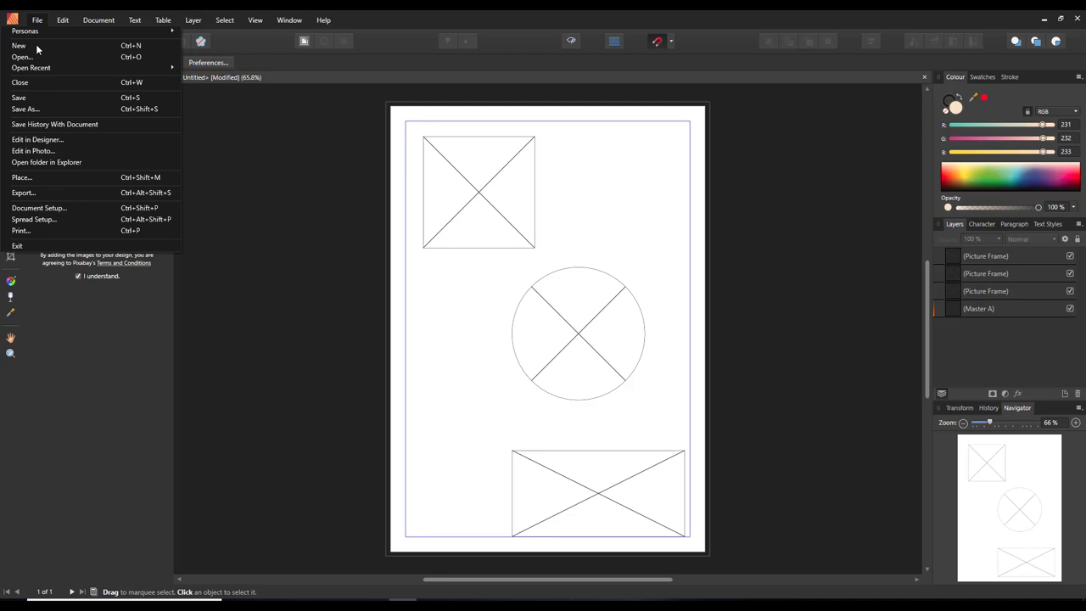
click(34, 178)
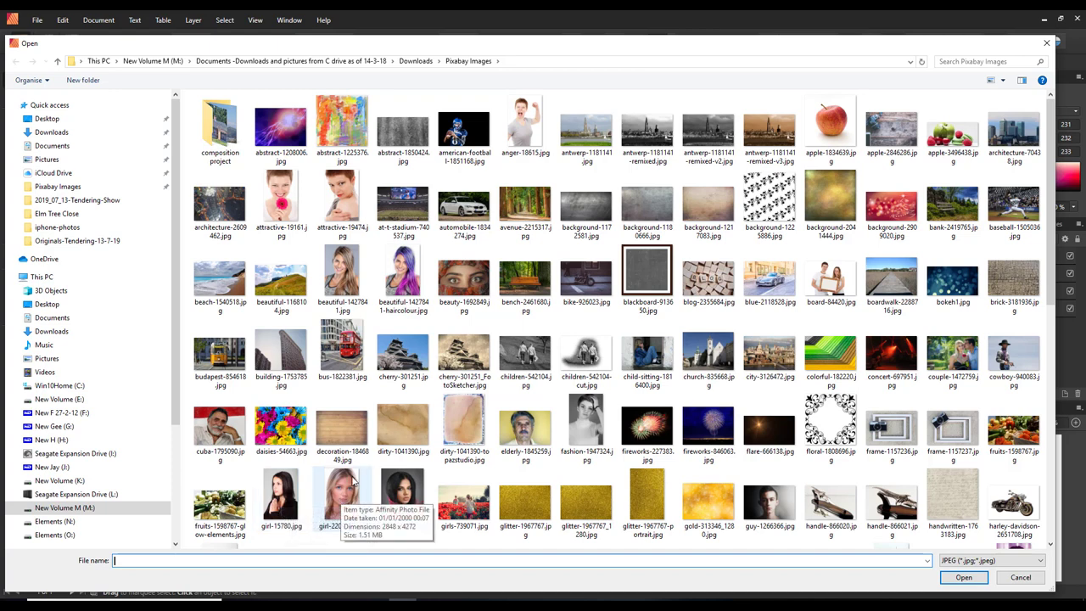
click(773, 505)
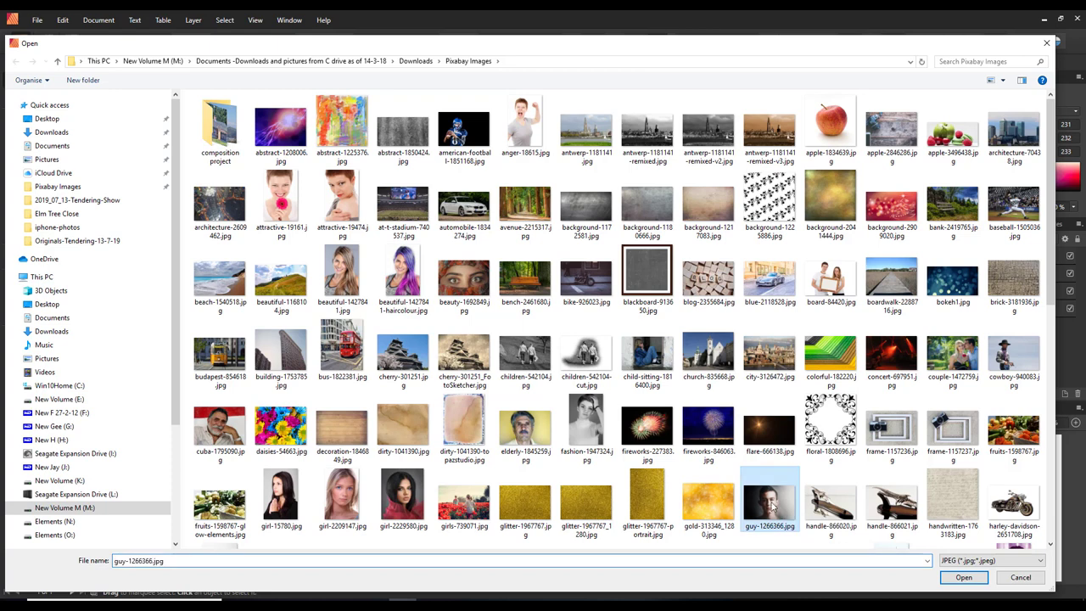
ctrl+click(213, 431)
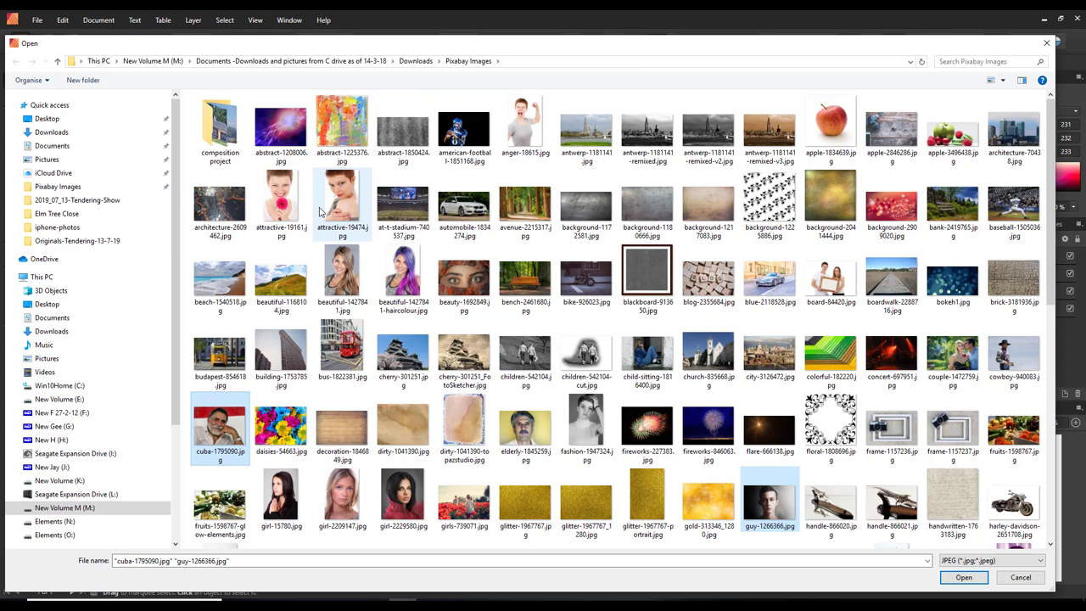
ctrl+click(343, 273)
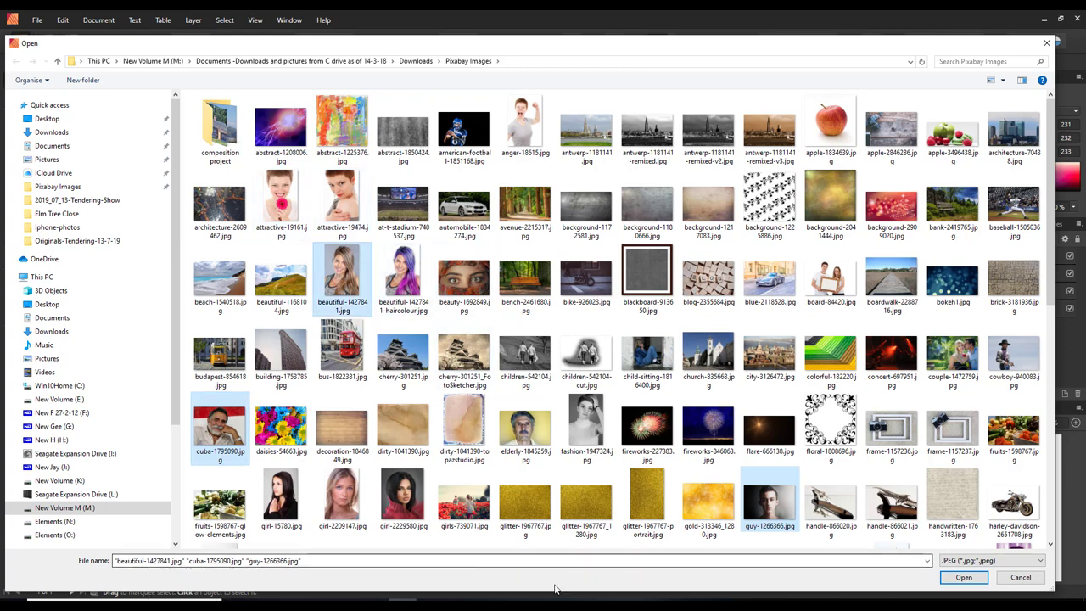
click(964, 579)
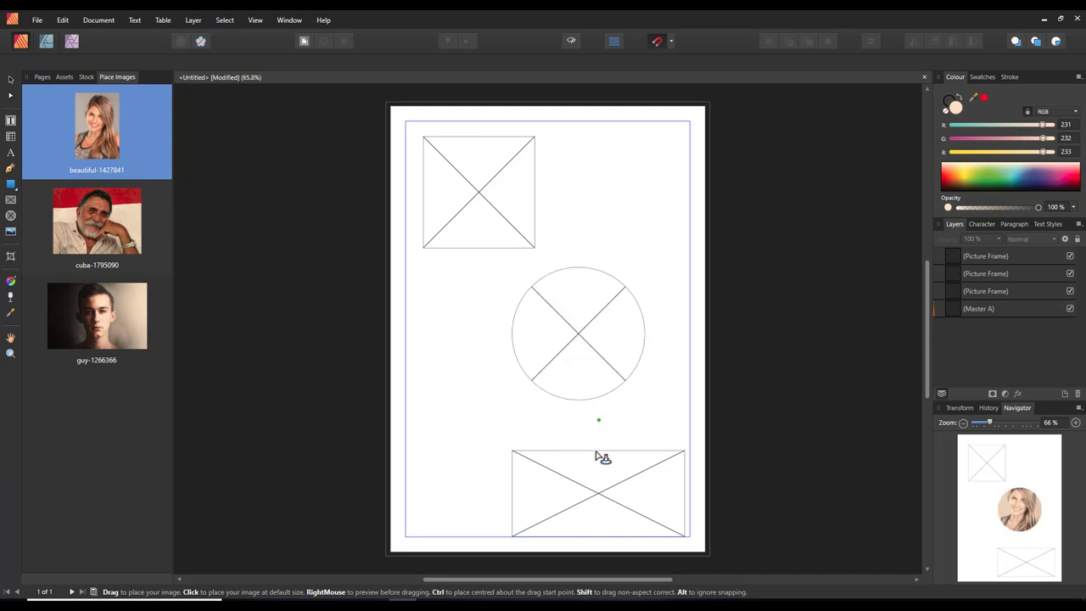
Drop the woman into the circle, the older man into the square, the young man into the rectangle.
click(578, 354)
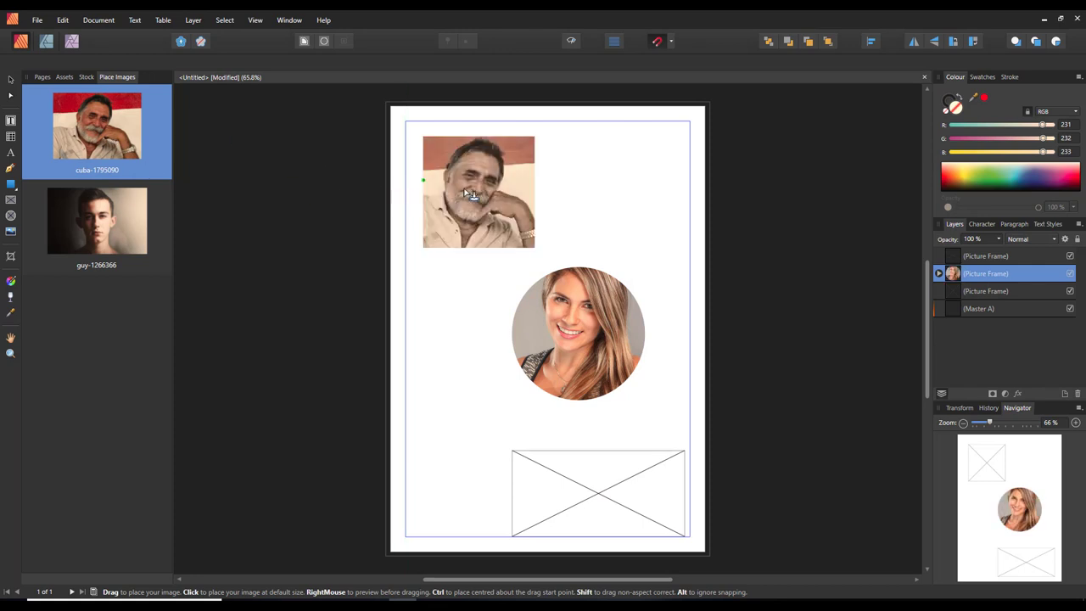
click(467, 185)
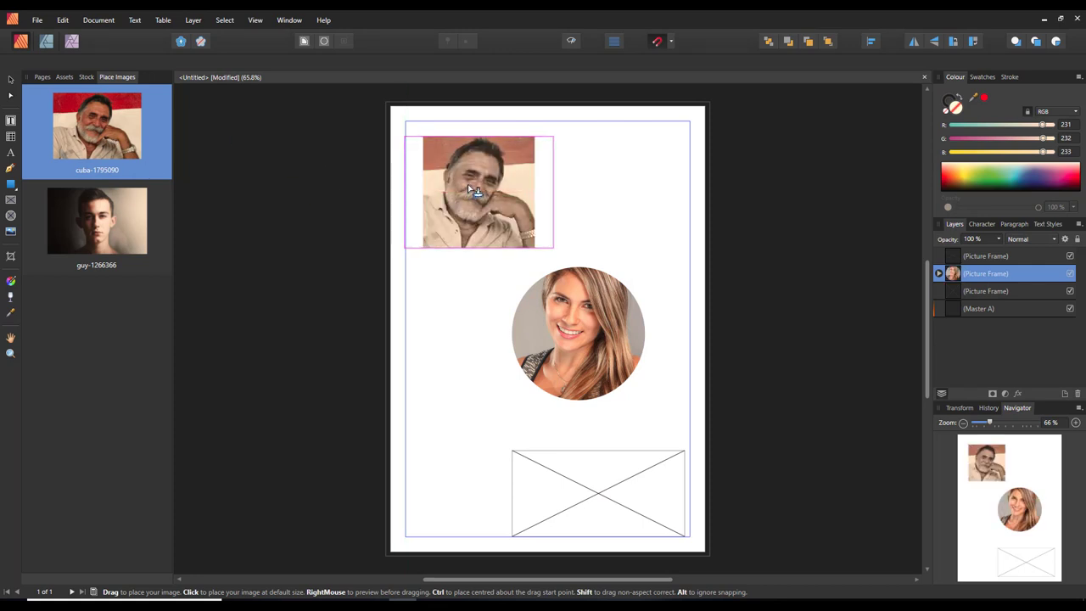
click(598, 514)
click(598, 510)
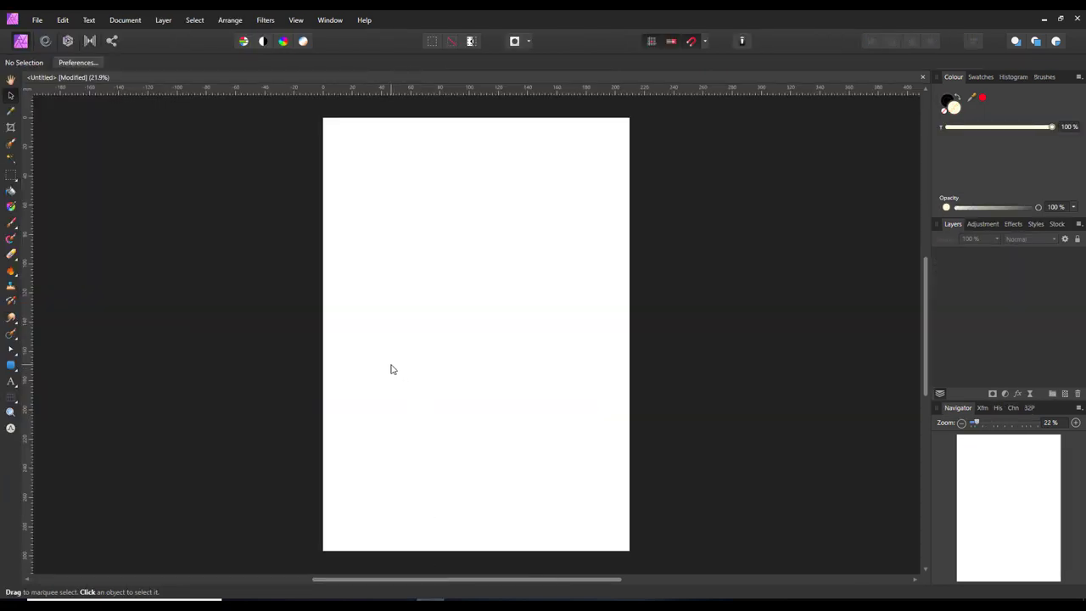
Place beautiful-1427841, elderly-1845259 and guy-1266366 from Pixabay Images, filtered to JPEG.
click(38, 20)
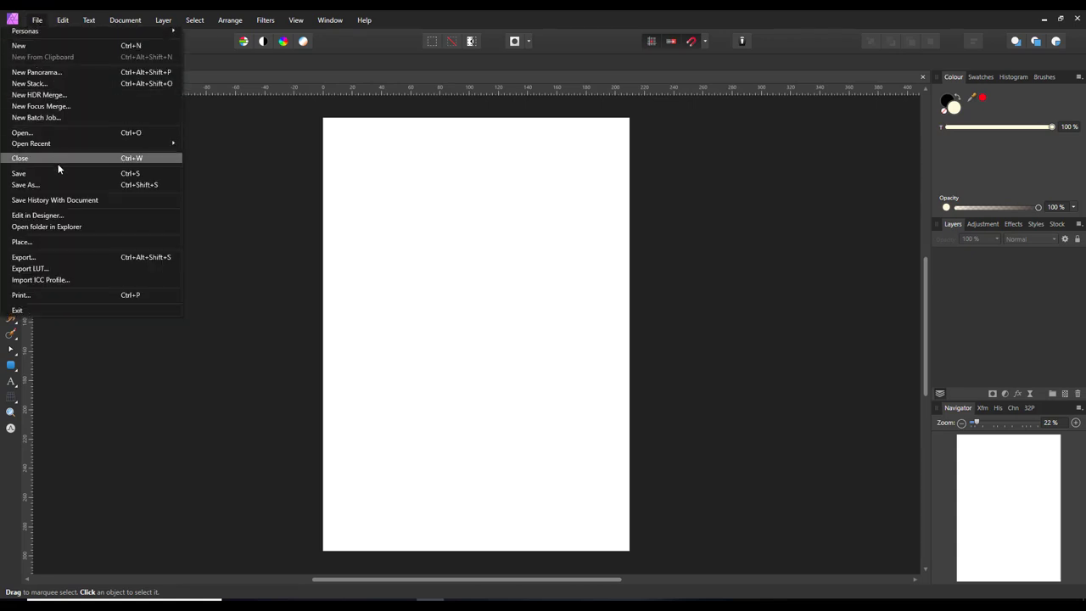
click(47, 242)
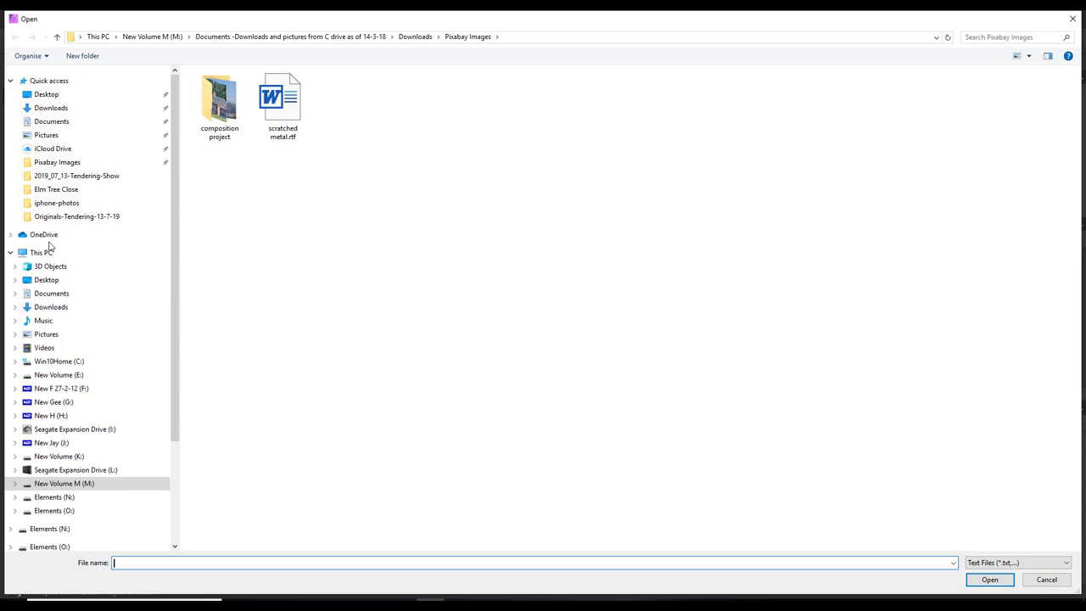
click(40, 162)
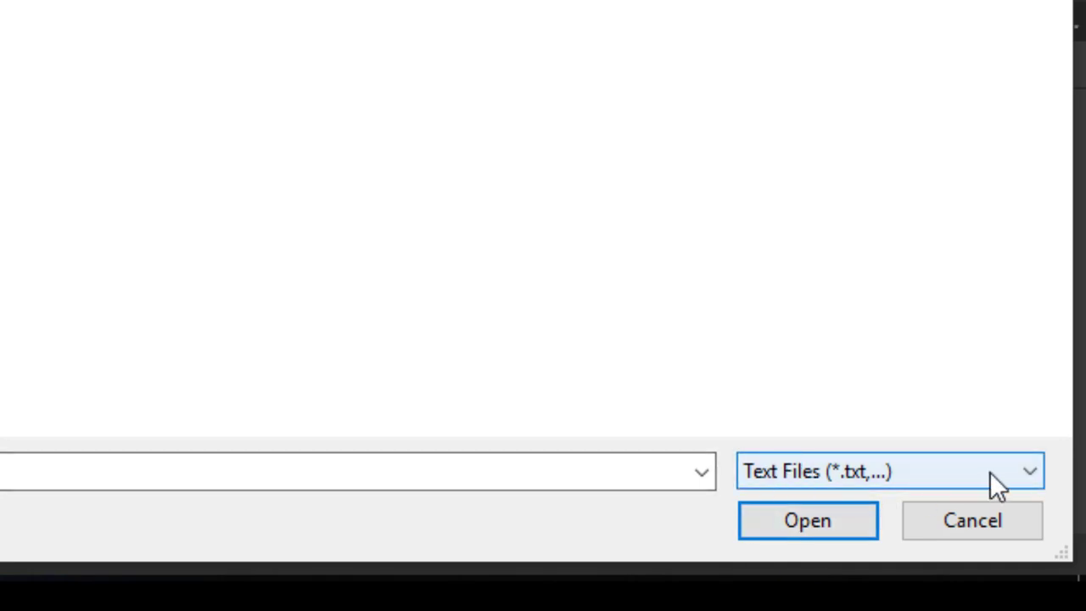
click(1035, 477)
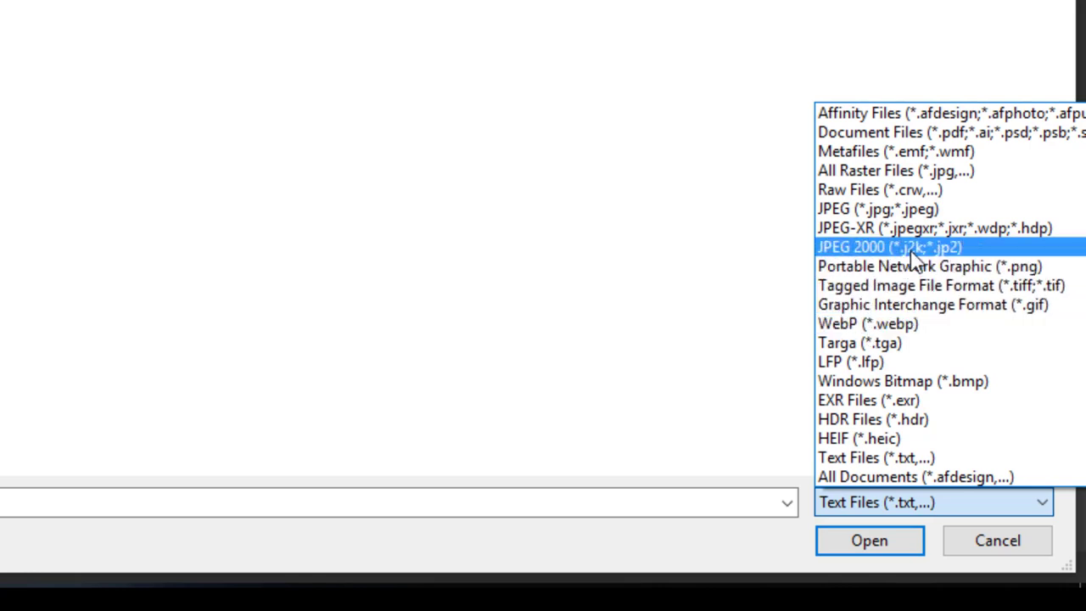
click(865, 210)
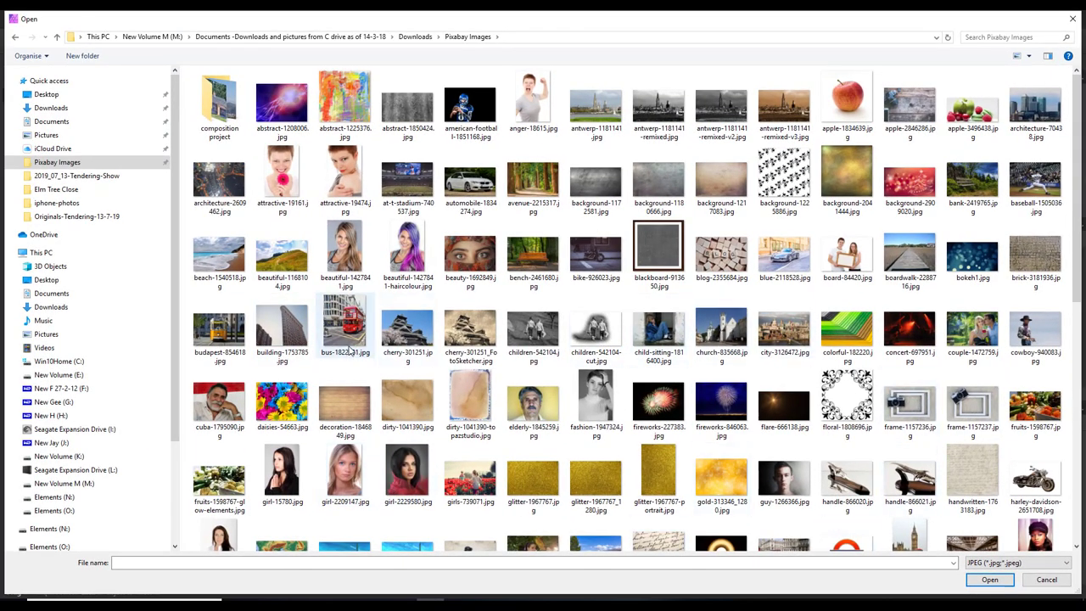
click(343, 255)
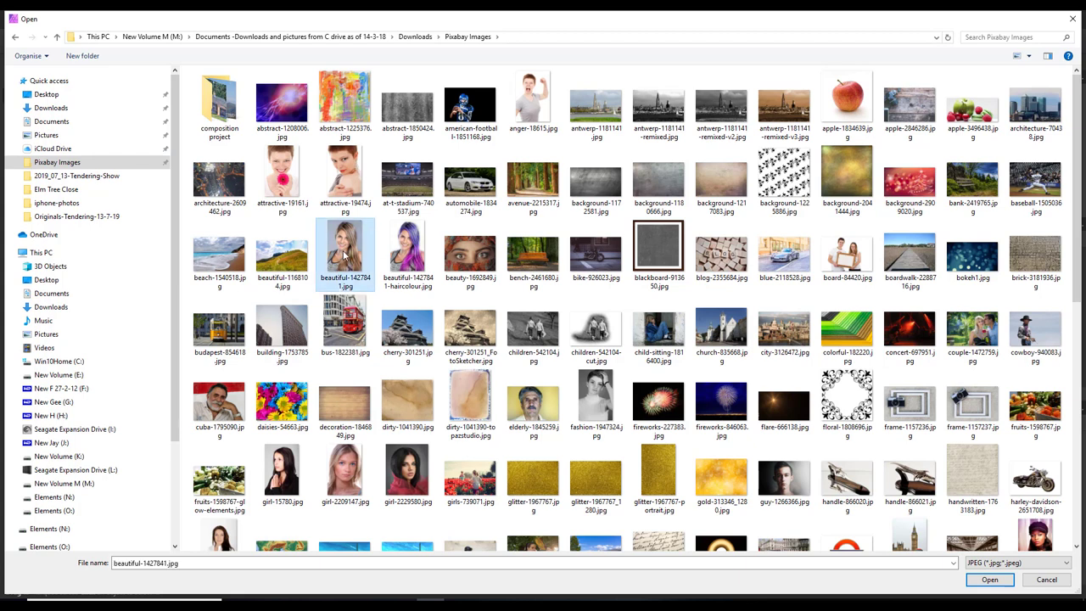
ctrl+click(547, 409)
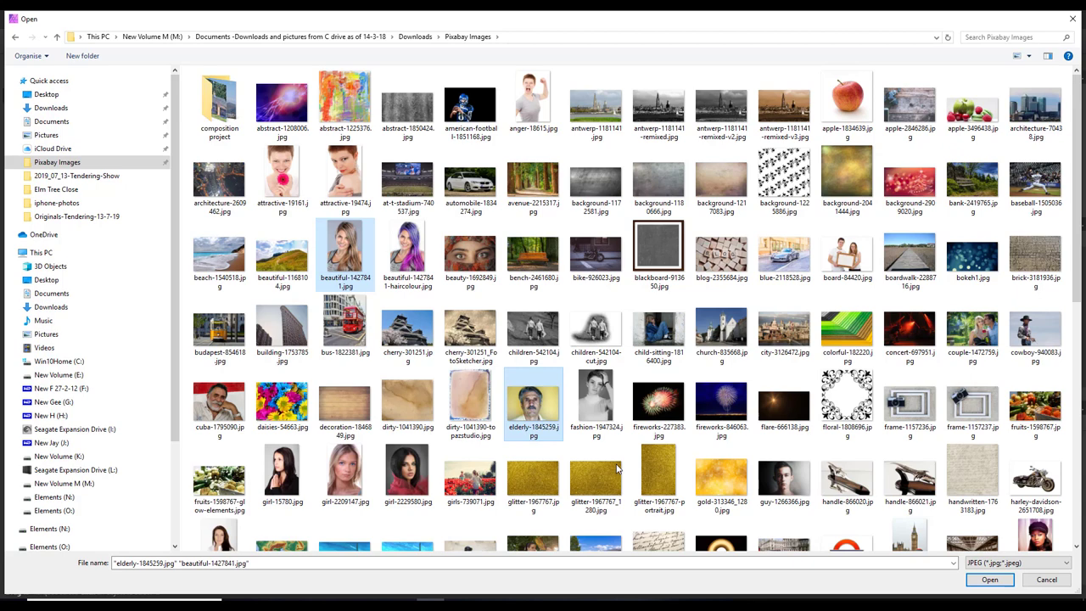
scroll(722, 463, down, 2)
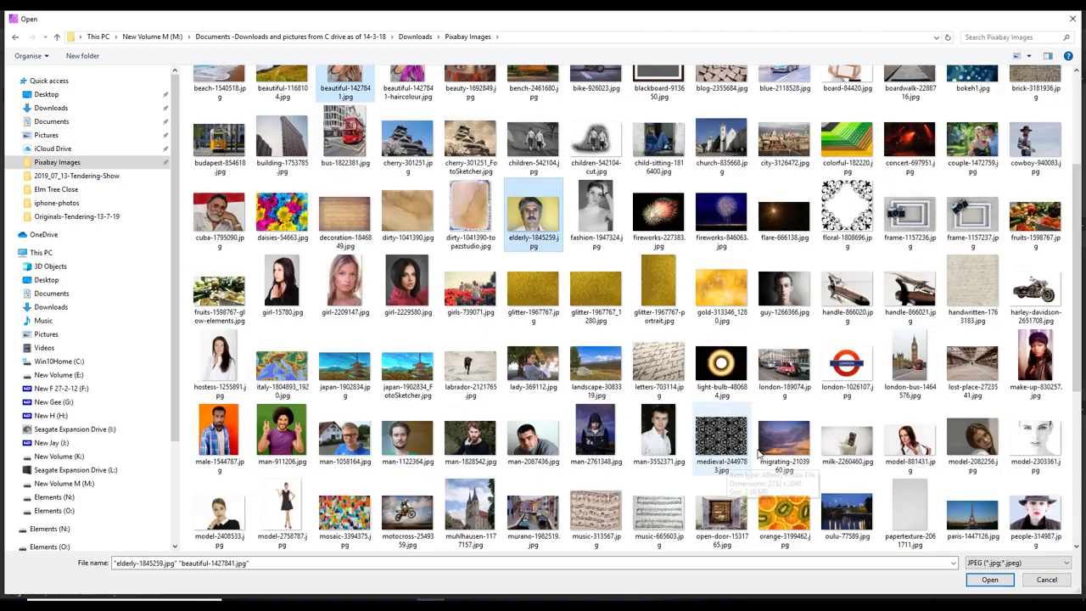
ctrl+click(773, 318)
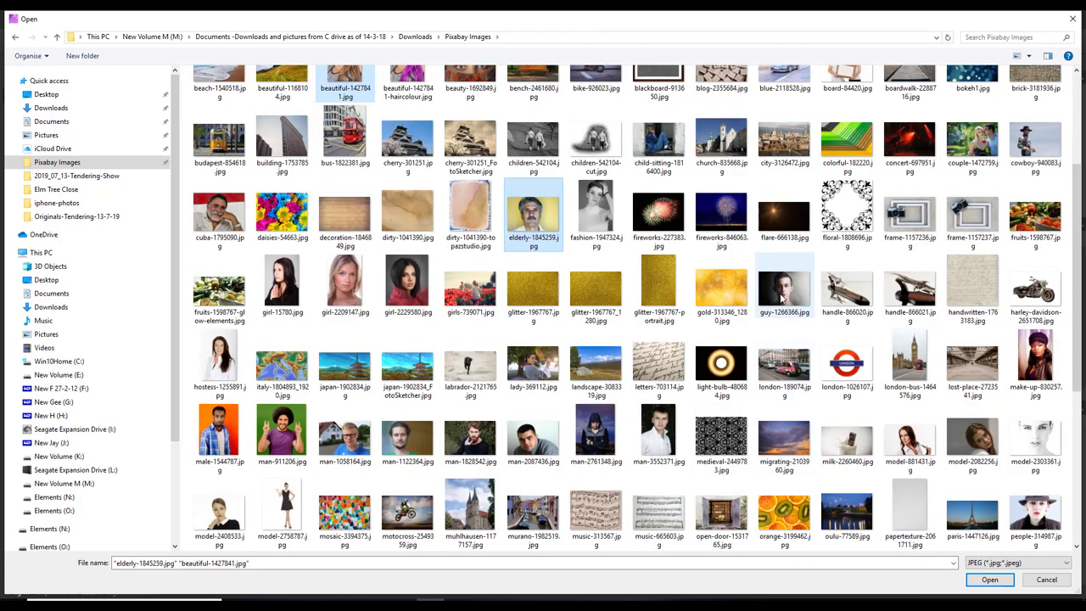
click(989, 579)
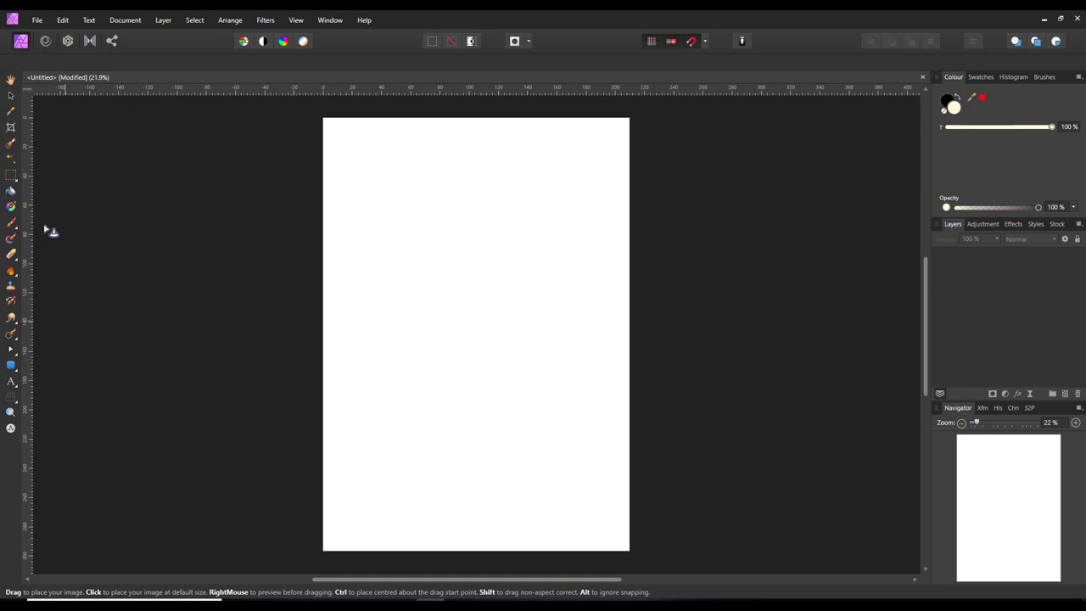
Drop the woman's, elderly man's and young man's photos onto the page.
click(347, 156)
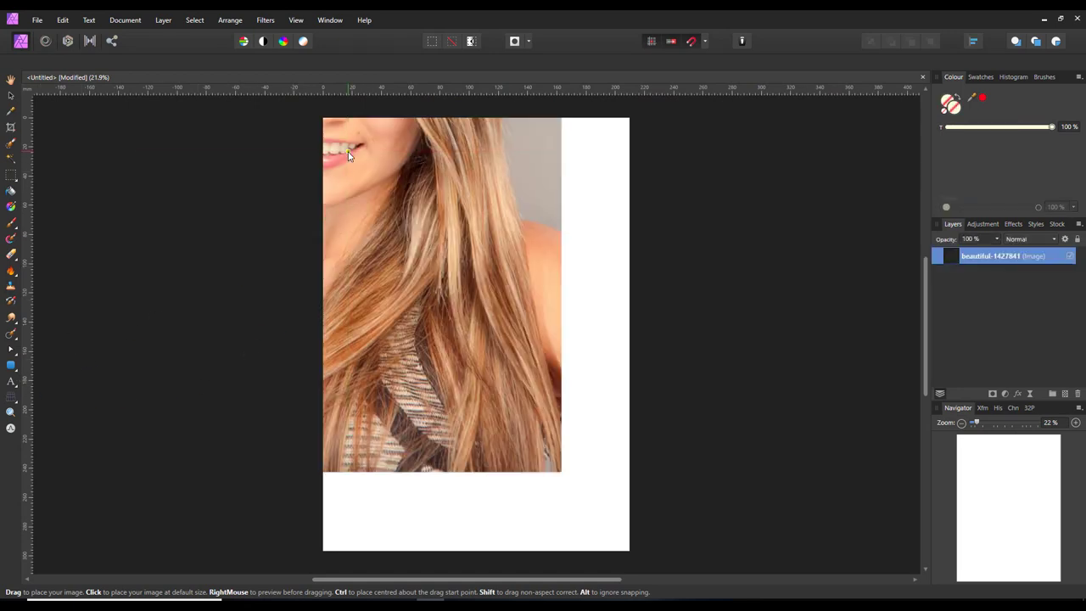
click(525, 274)
click(647, 378)
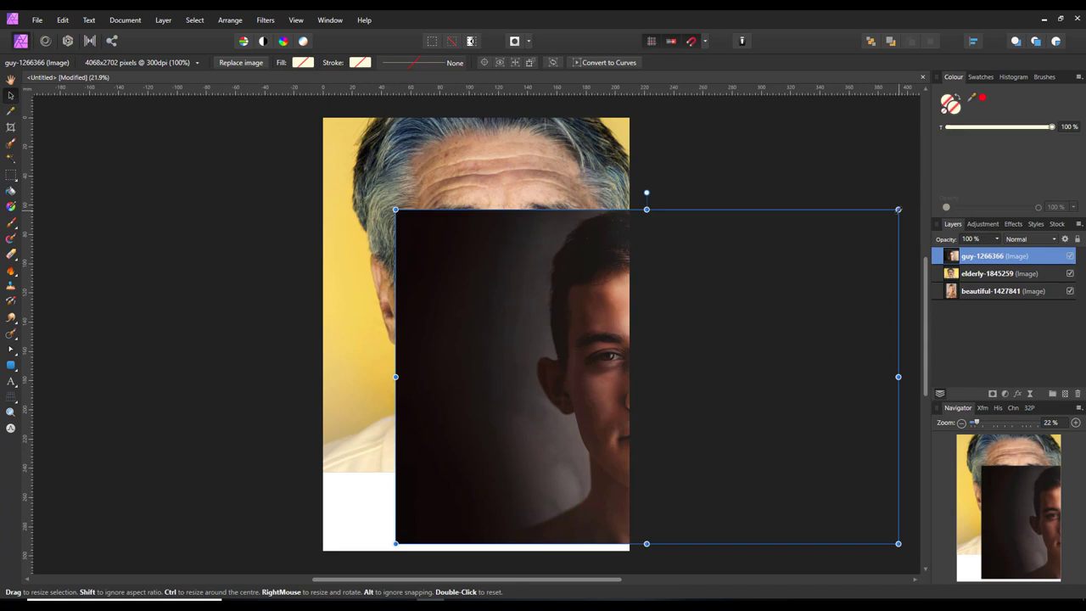
Shrink the three photos: young man bottom right, older man top right, woman lower left.
drag(897, 209, 738, 314)
drag(693, 385, 629, 467)
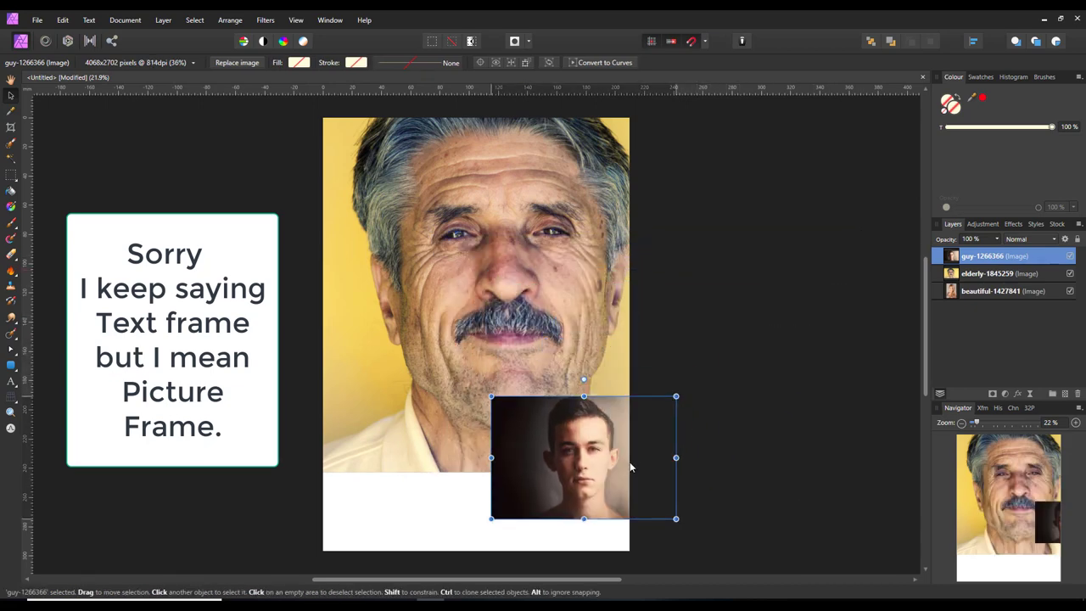
click(631, 467)
drag(823, 472, 613, 332)
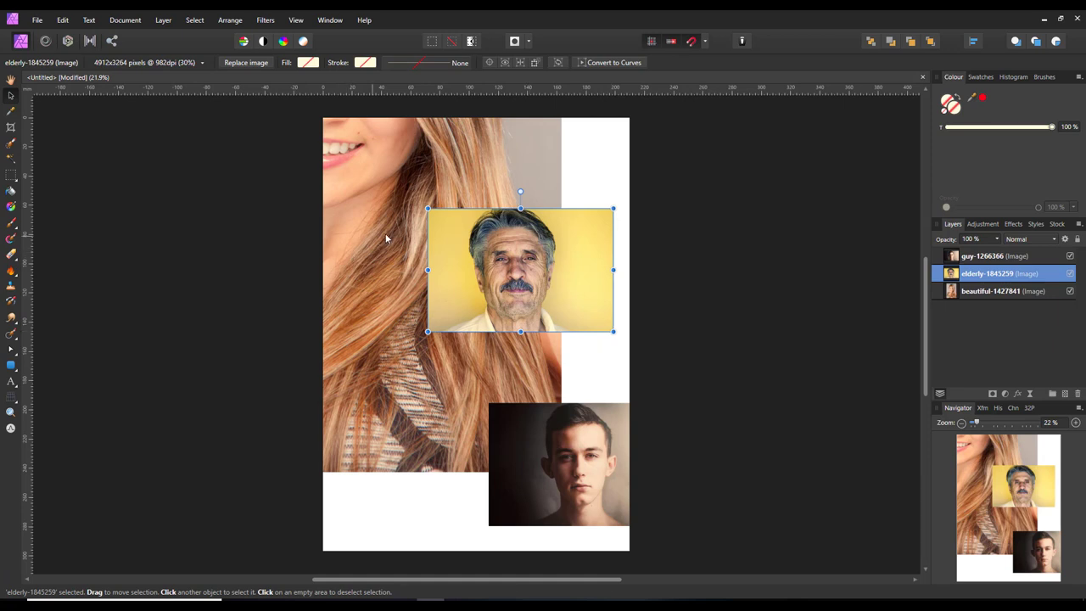
click(354, 416)
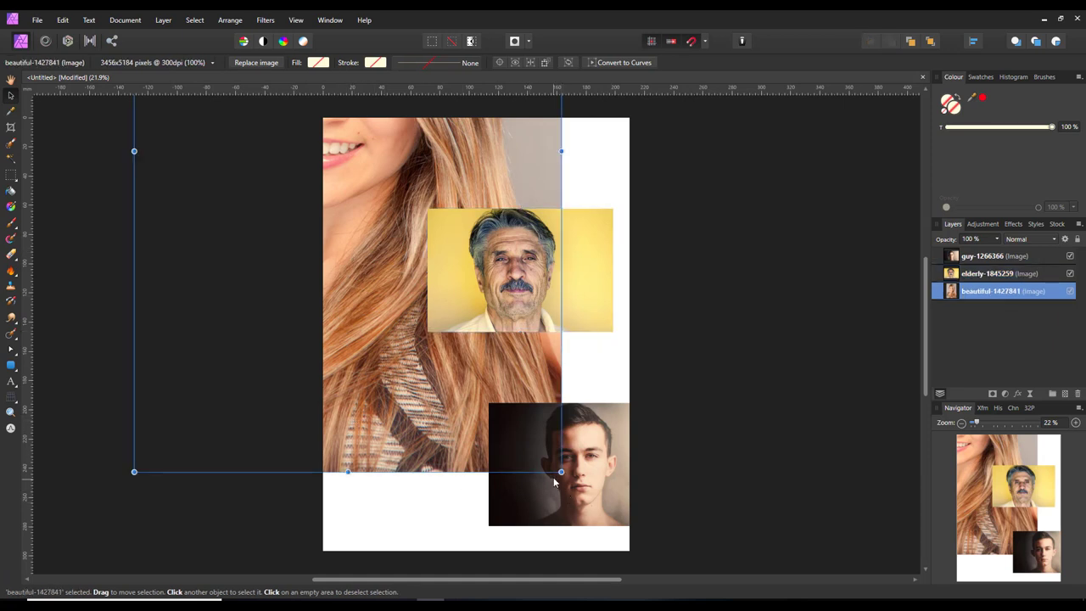
mouse_move(561, 472)
mouse_down()
mouse_move(521, 444)
mouse_move(376, 281)
mouse_move(428, 547)
mouse_move(428, 527)
mouse_up()
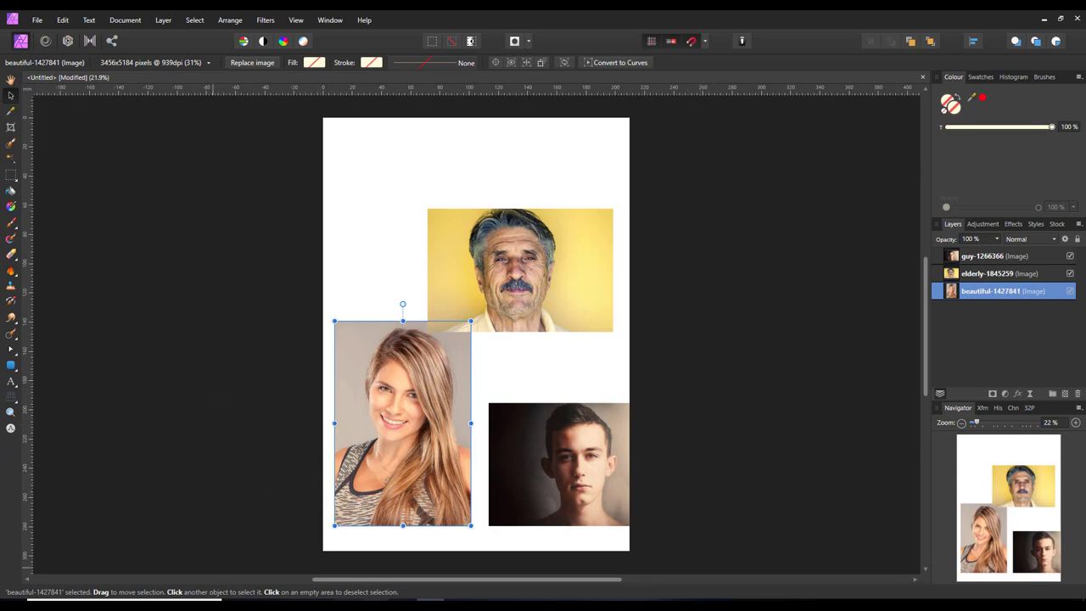
Switch to Affinity Publisher to view the page with its three framed portraits.
click(399, 566)
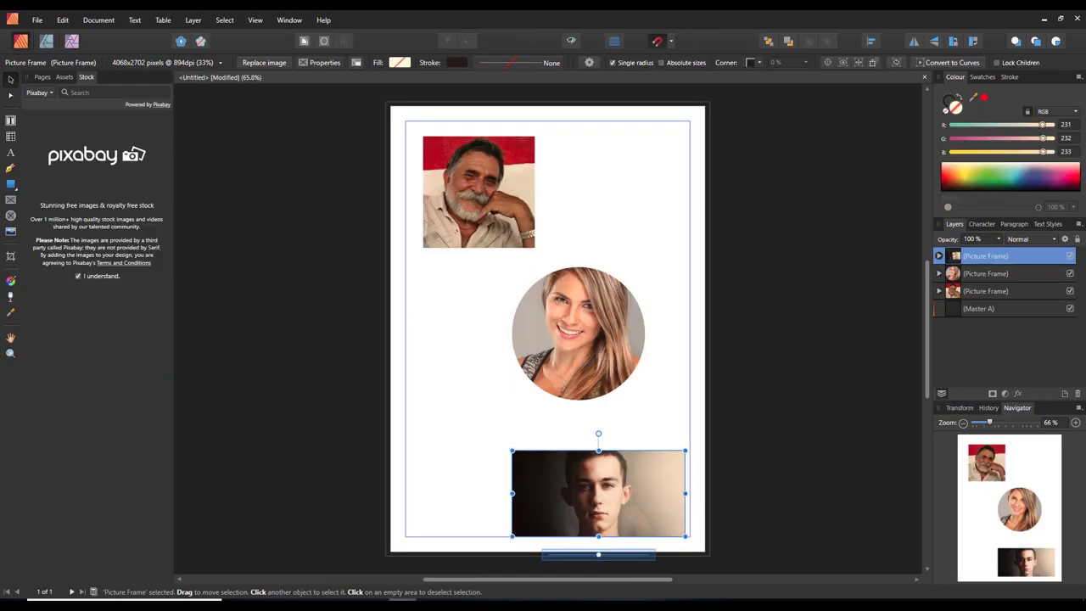